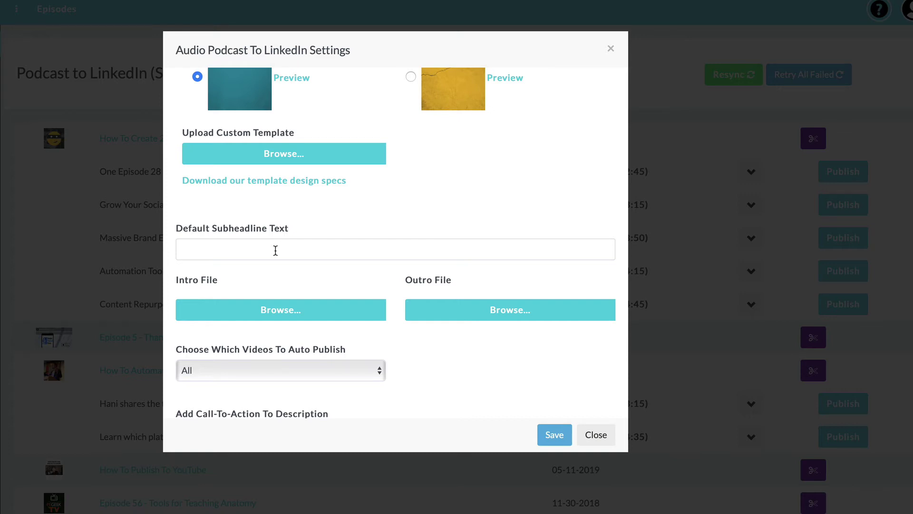
Step: Set the default snippet duration in the Audio Podcast To LinkedIn settings to 120 seconds
{"action": "scroll", "coordinate": [275, 250], "scroll_direction": "down", "scroll_amount": 1}
{"action": "scroll", "coordinate": [271, 208], "scroll_direction": "down", "scroll_amount": 1}
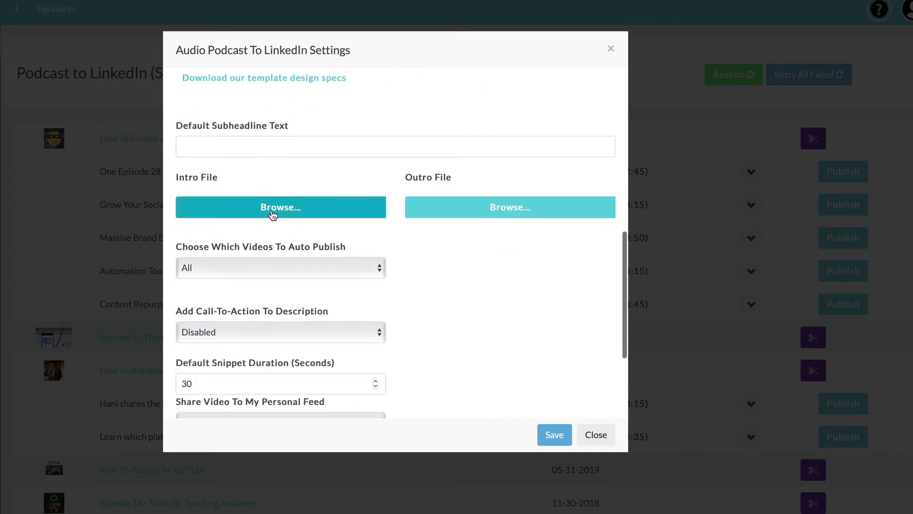
{"action": "scroll", "coordinate": [272, 214], "scroll_direction": "down", "scroll_amount": 2}
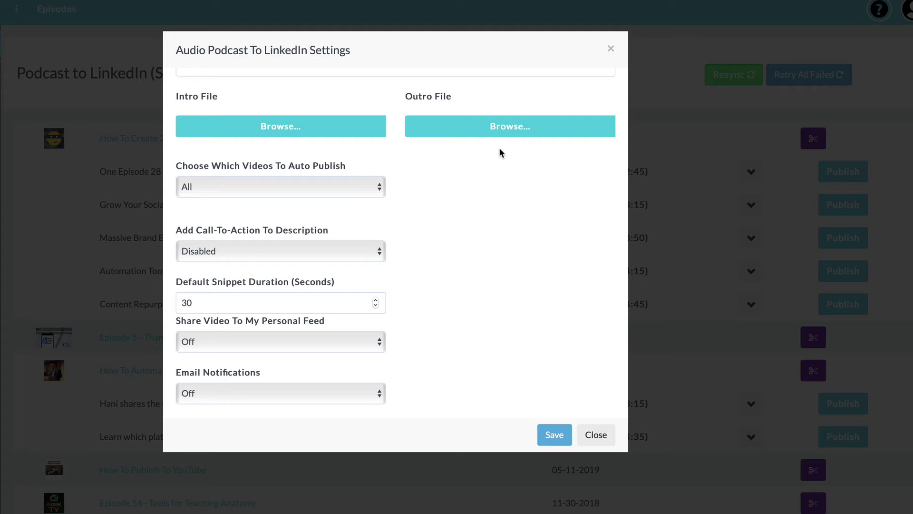
{"action": "scroll", "coordinate": [452, 185], "scroll_direction": "down", "scroll_amount": 2}
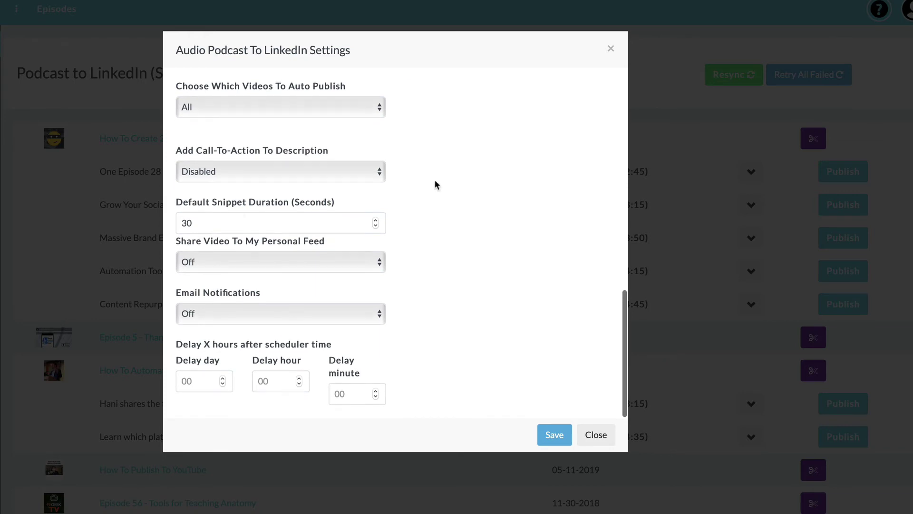
{"action": "scroll", "coordinate": [232, 213], "scroll_direction": "up", "scroll_amount": 1}
{"action": "left_click_drag", "start_coordinate": [212, 233], "coordinate": [165, 233]}
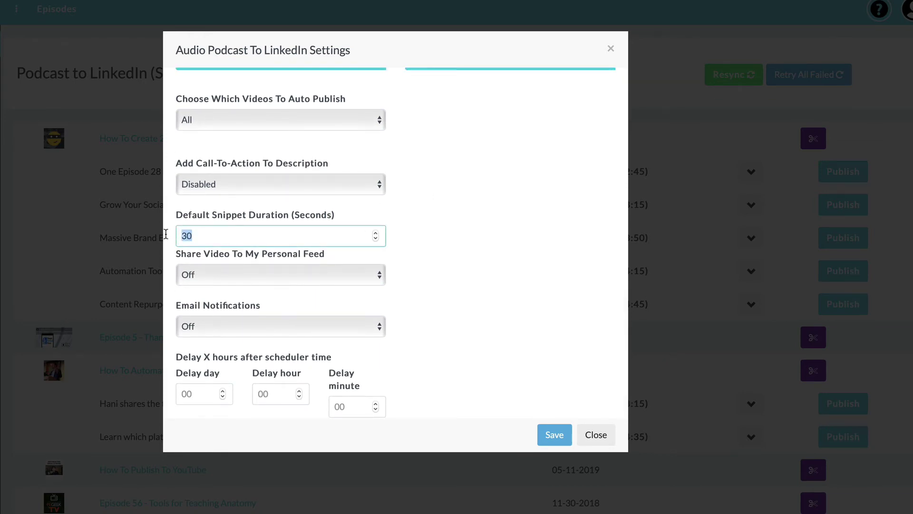
{"action": "type", "text": "120"}
Step: Turn on sharing the video to the personal feed and save the LinkedIn workflow settings
{"action": "scroll", "coordinate": [425, 228], "scroll_direction": "up", "scroll_amount": 2}
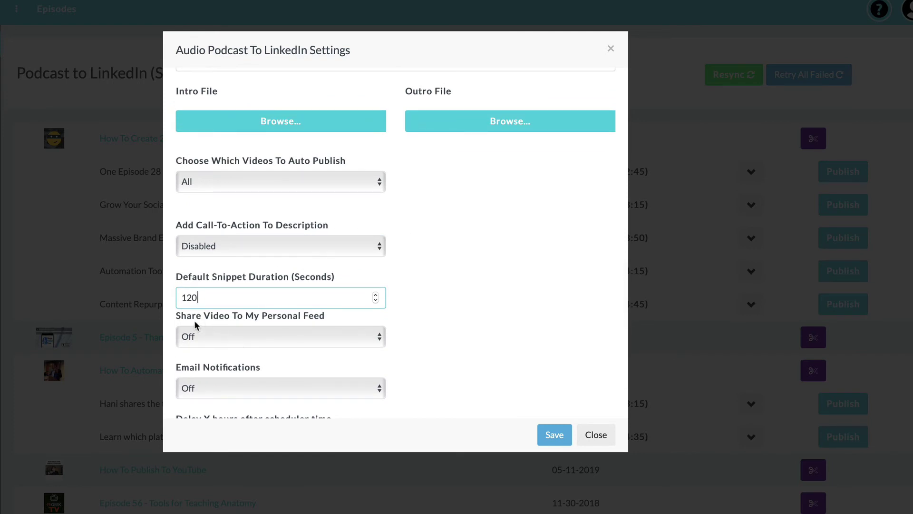
{"action": "left_click", "coordinate": [298, 329]}
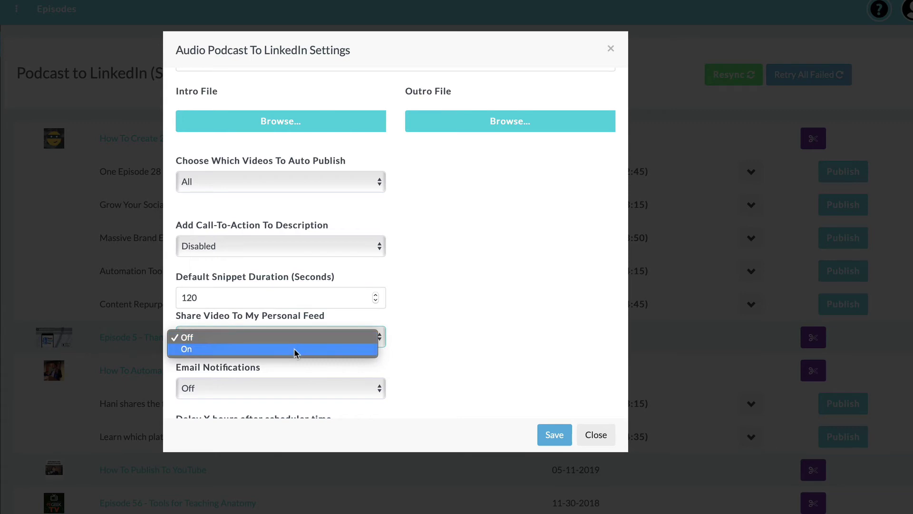
{"action": "left_click", "coordinate": [294, 350]}
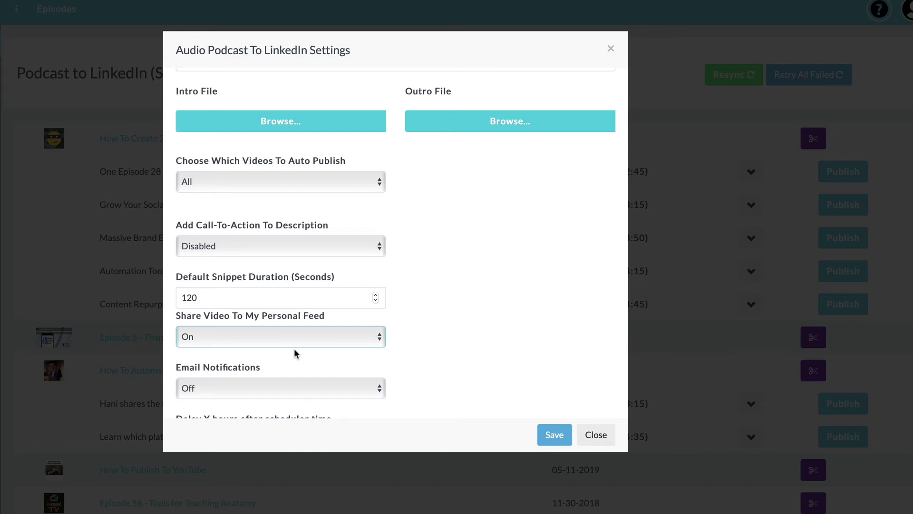
{"action": "left_click", "coordinate": [557, 437]}
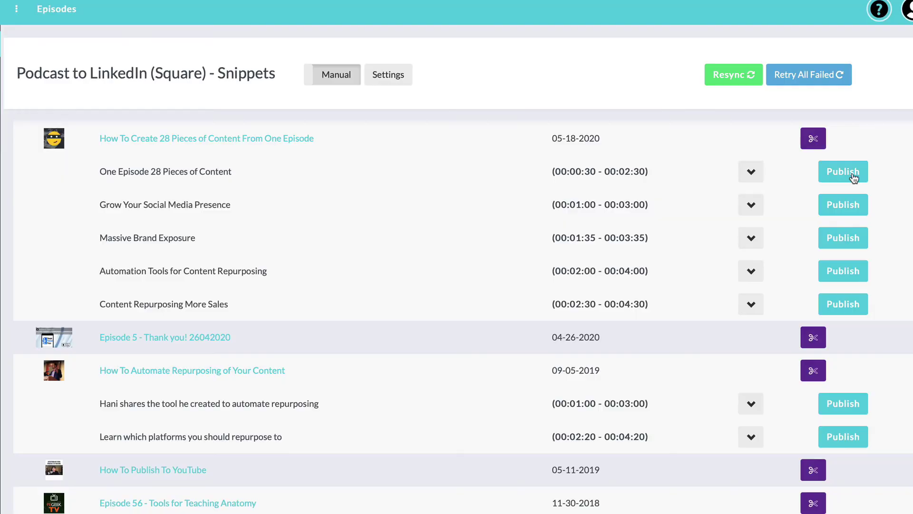
Step: Open the publish settings of the "One Episode 28 Pieces of Content" snippet and delete the description's intro paragraphs and 0:30 timestamp
{"action": "left_click", "coordinate": [853, 177]}
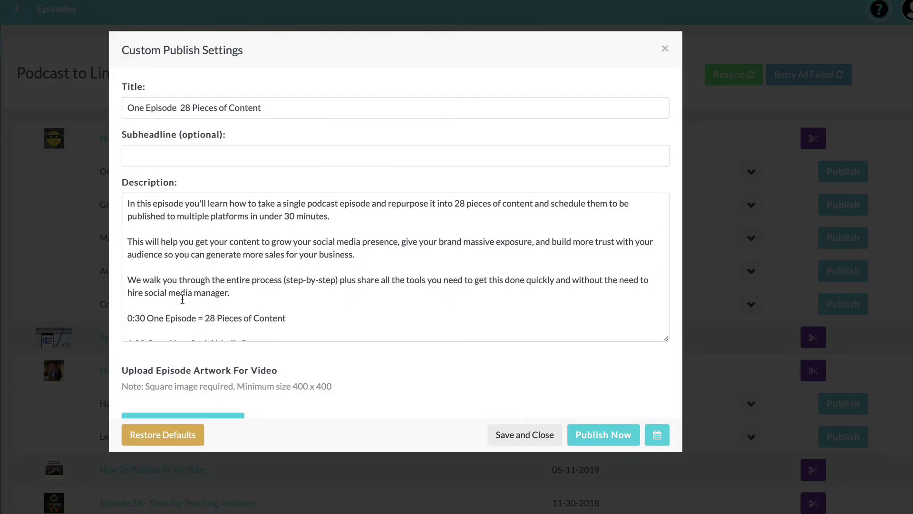
{"action": "scroll", "coordinate": [182, 298], "scroll_direction": "down", "scroll_amount": 1}
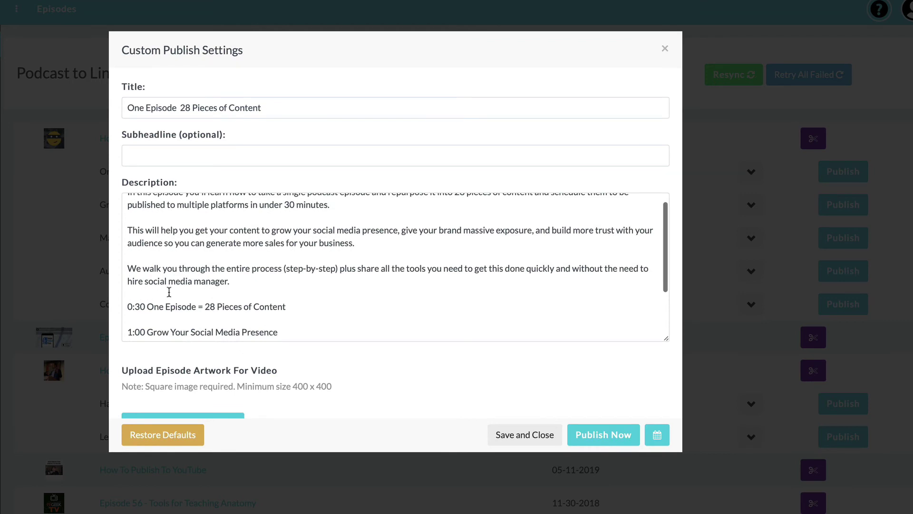
{"action": "scroll", "coordinate": [157, 299], "scroll_direction": "up", "scroll_amount": 1}
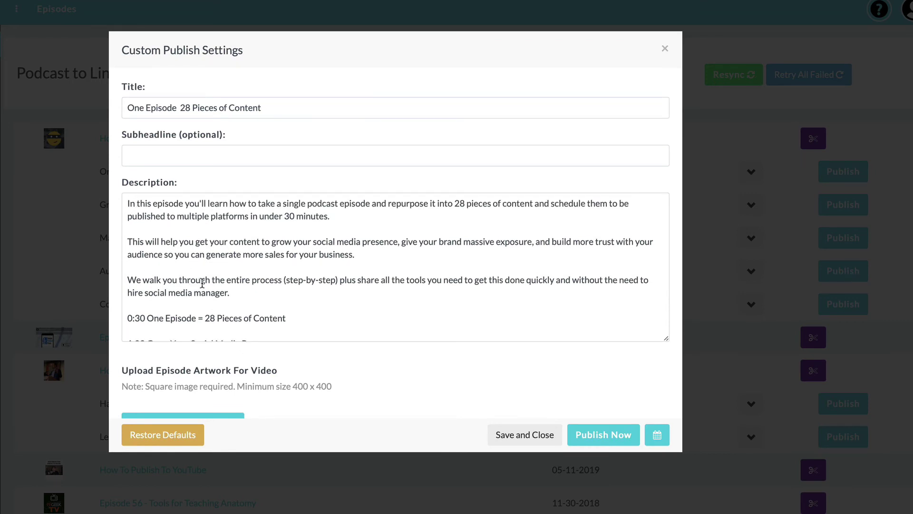
{"action": "left_click_drag", "start_coordinate": [146, 318], "coordinate": [118, 201]}
{"action": "key", "text": "BackSpace"}
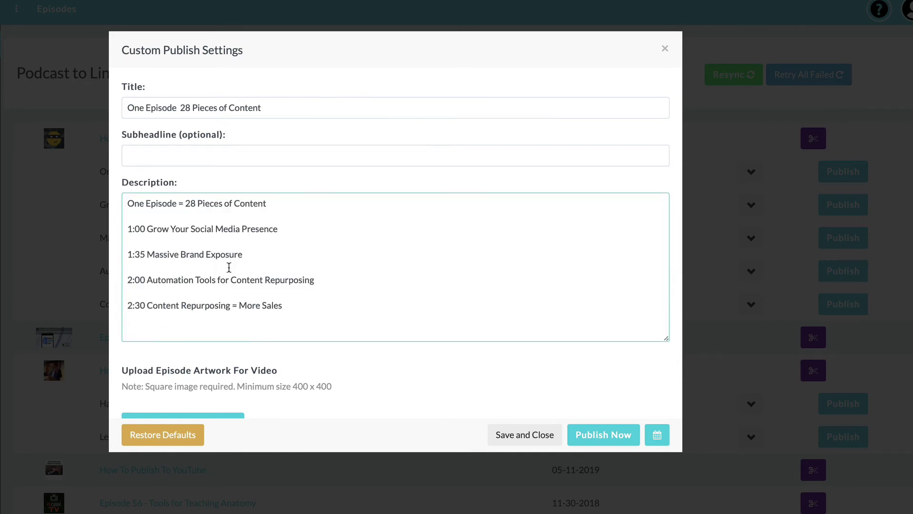
Step: Delete the description's other timestamp lines from 1:00 to 2:30 and append the hashtags #videomarketing #podcasting to the first line
{"action": "left_click_drag", "start_coordinate": [305, 306], "coordinate": [275, 202]}
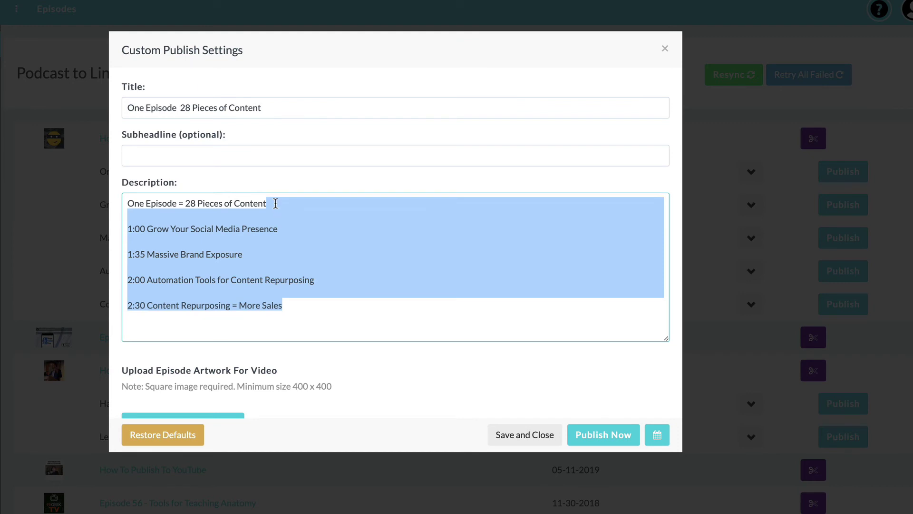
{"action": "key", "text": "BackSpace"}
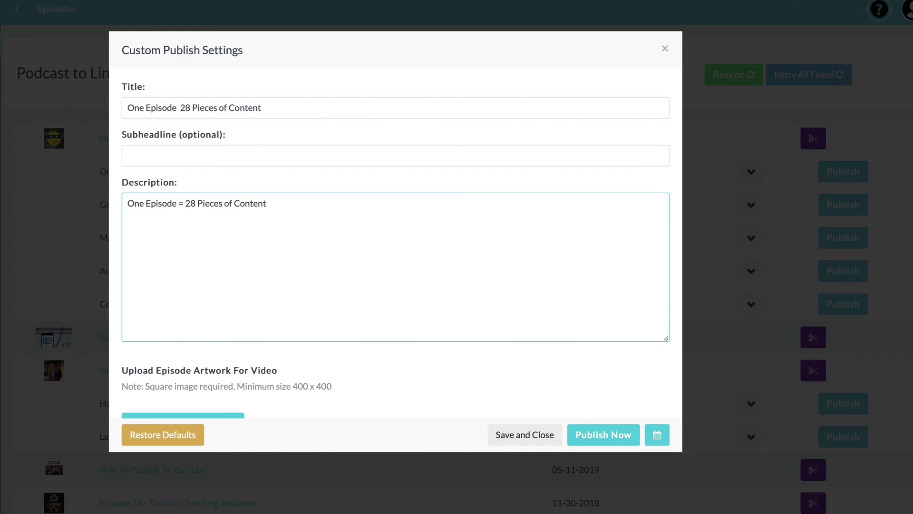
{"action": "type", "text": "#videomarketing #"}
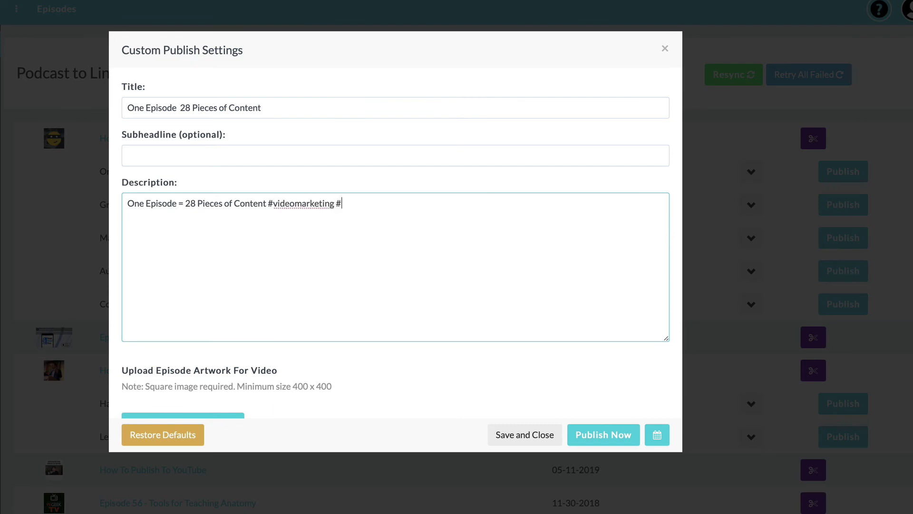
{"action": "type", "text": "podcasting"}
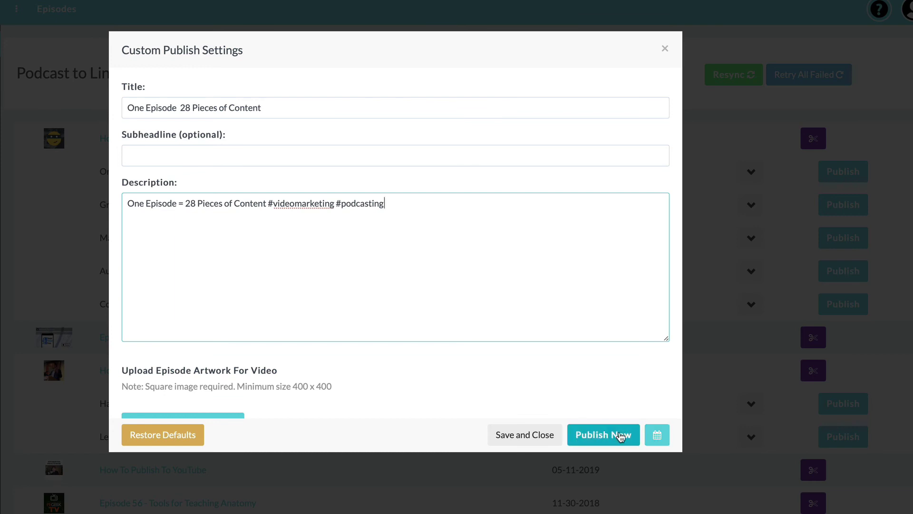
Step: Schedule the snippet for publishing on 05/20/2020 at 08:06 AM
{"action": "left_click", "coordinate": [658, 436]}
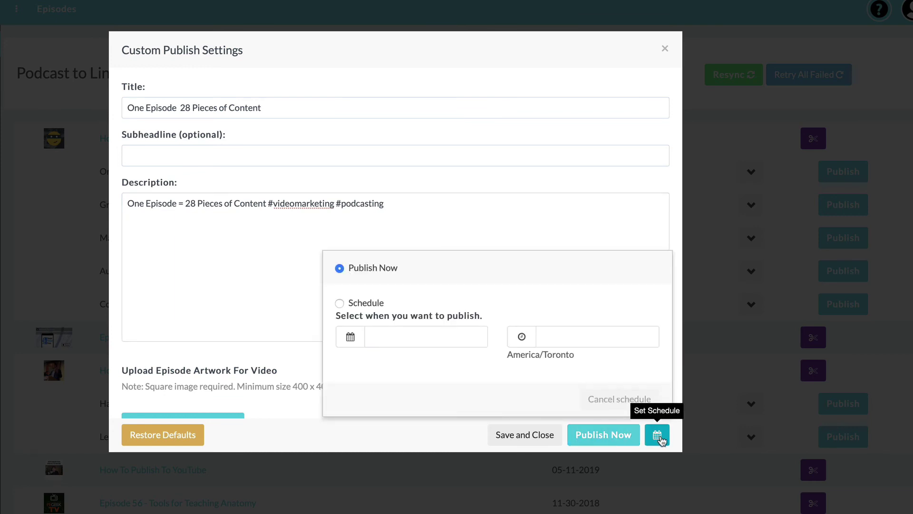
{"action": "left_click", "coordinate": [339, 303]}
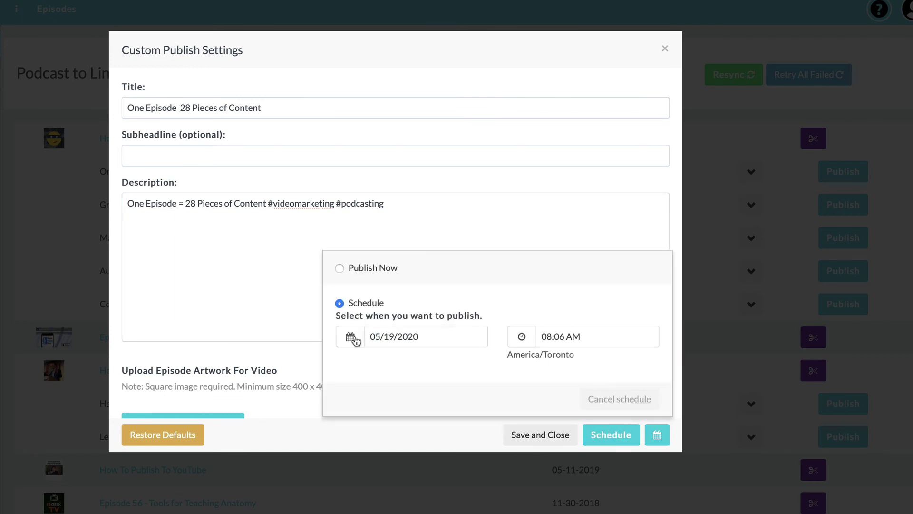
{"action": "left_click", "coordinate": [352, 338]}
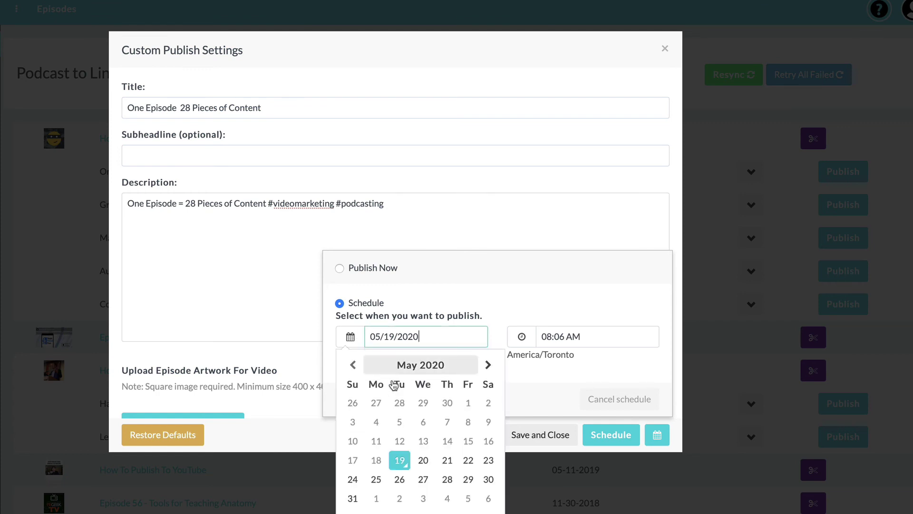
{"action": "left_click", "coordinate": [422, 461]}
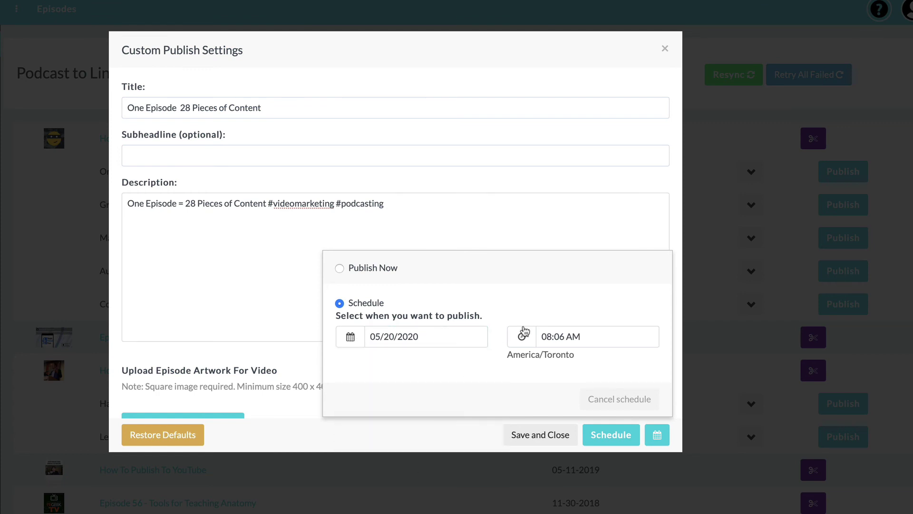
{"action": "left_click", "coordinate": [609, 434]}
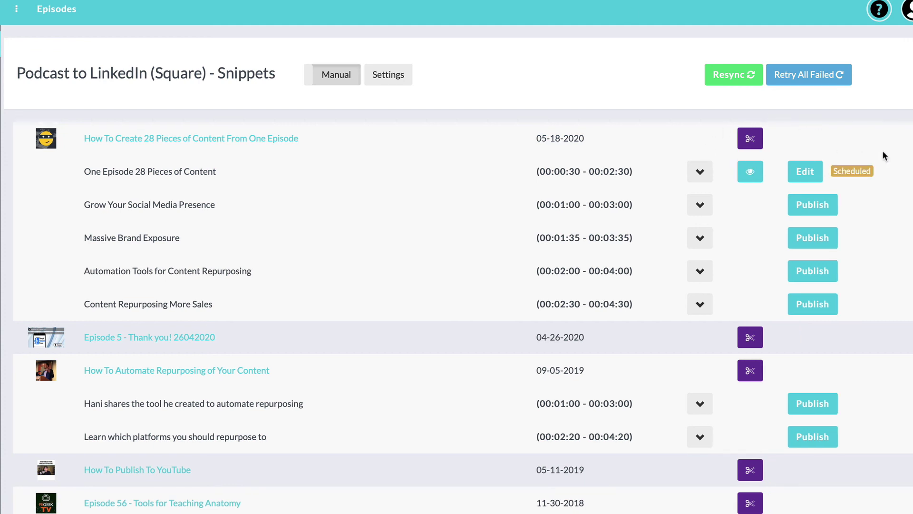
Step: Switch to LinkedIn and find the option for creating a company page among its business services
{"action": "mouse_move", "coordinate": [857, 172]}
{"action": "left_click", "coordinate": [295, 1]}
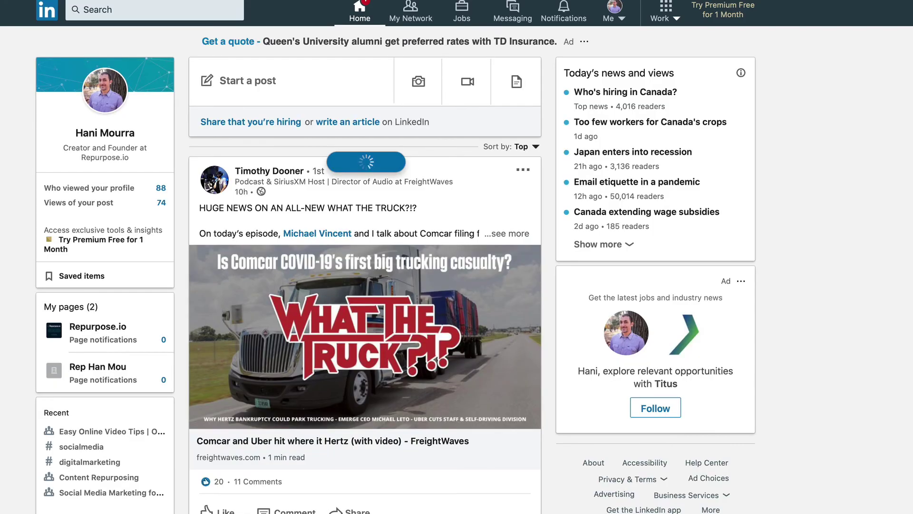
{"action": "left_click", "coordinate": [679, 20]}
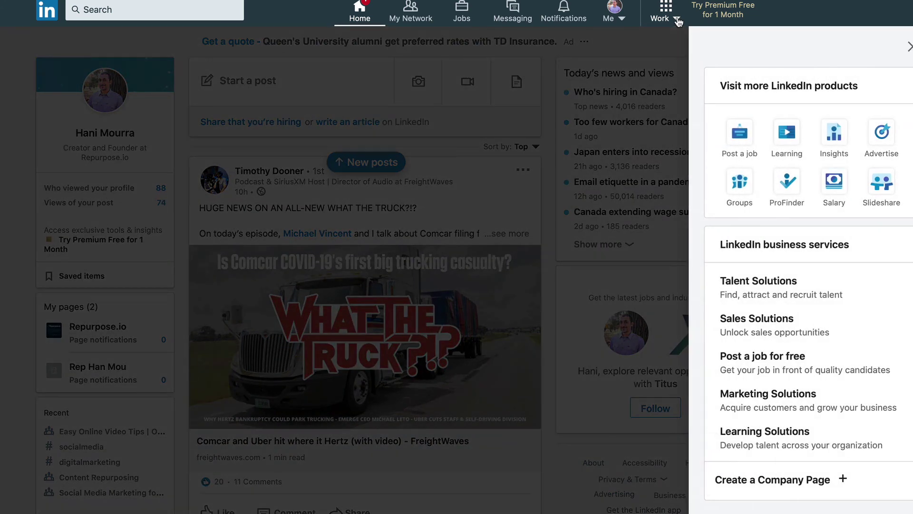
{"action": "left_click", "coordinate": [795, 482]}
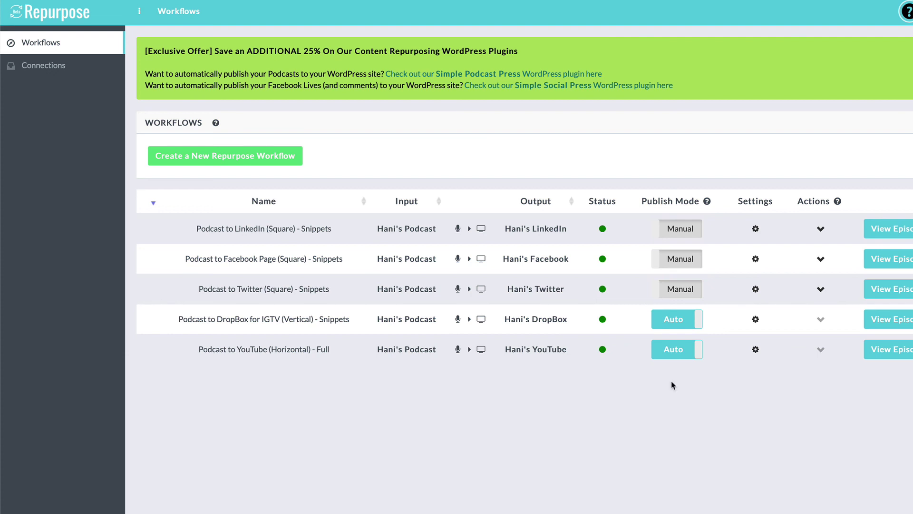
Step: Start a new Repurpose workflow named "Podcast to DropBox for LinkedIn (Square) - Snippets"
{"action": "left_click", "coordinate": [273, 163]}
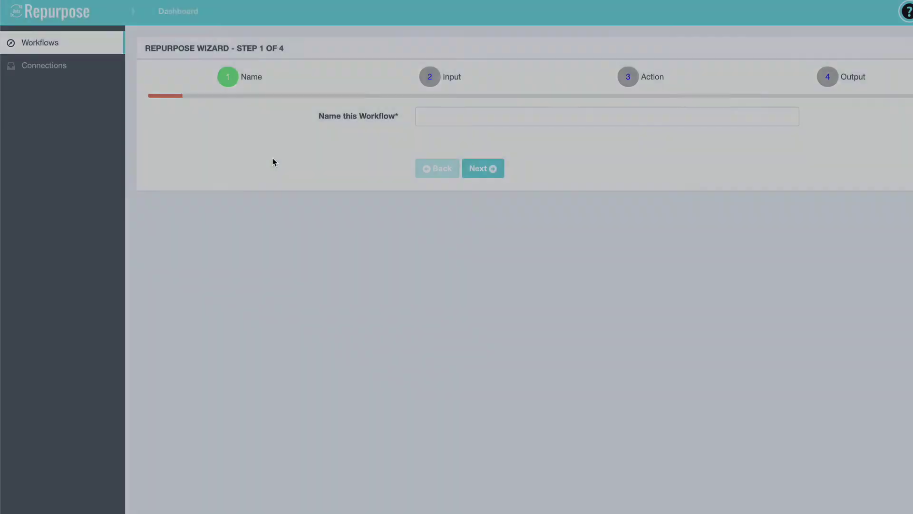
{"action": "left_click", "coordinate": [444, 120]}
{"action": "type", "text": "Podcast to DropBox for LinkedIn (Square) - Snippets"}
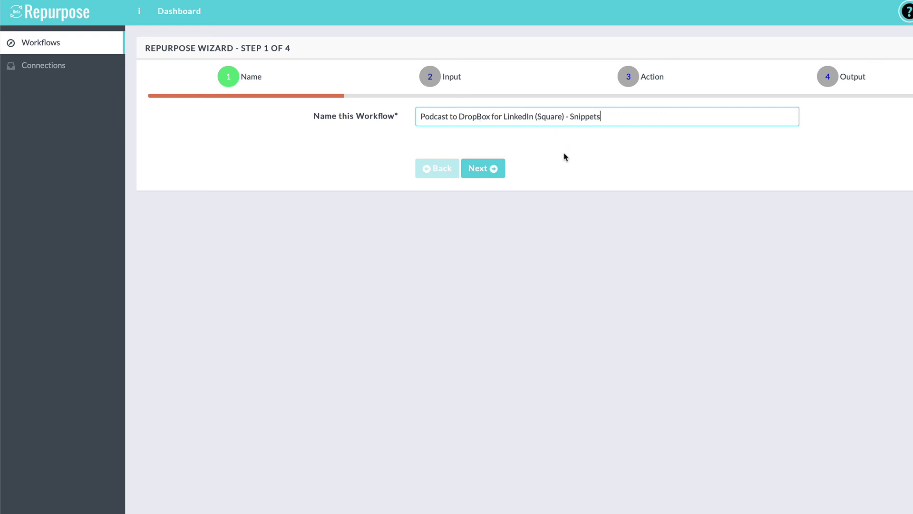
{"action": "left_click", "coordinate": [481, 168]}
Step: Use the Audio Podcast Feed as the workflow's input and set the Convert Audio to Video action to Snippets
{"action": "left_click", "coordinate": [470, 121]}
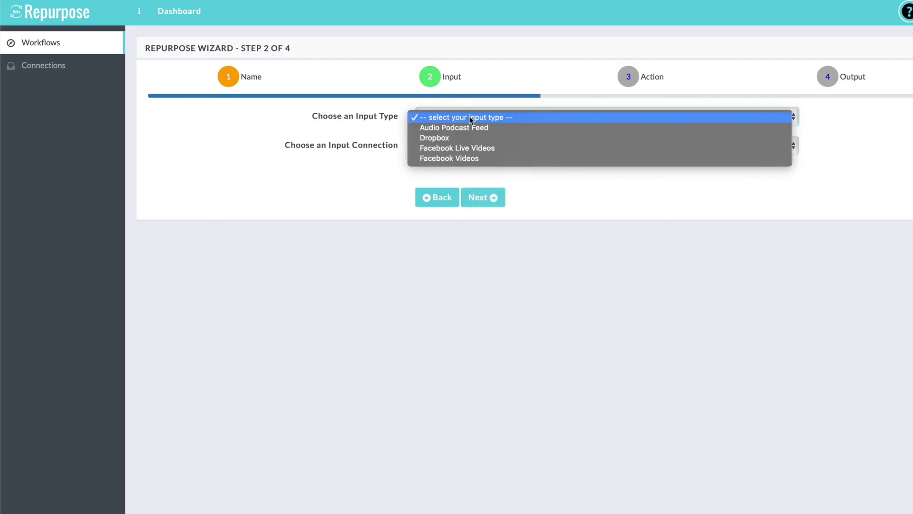
{"action": "key", "text": "Escape"}
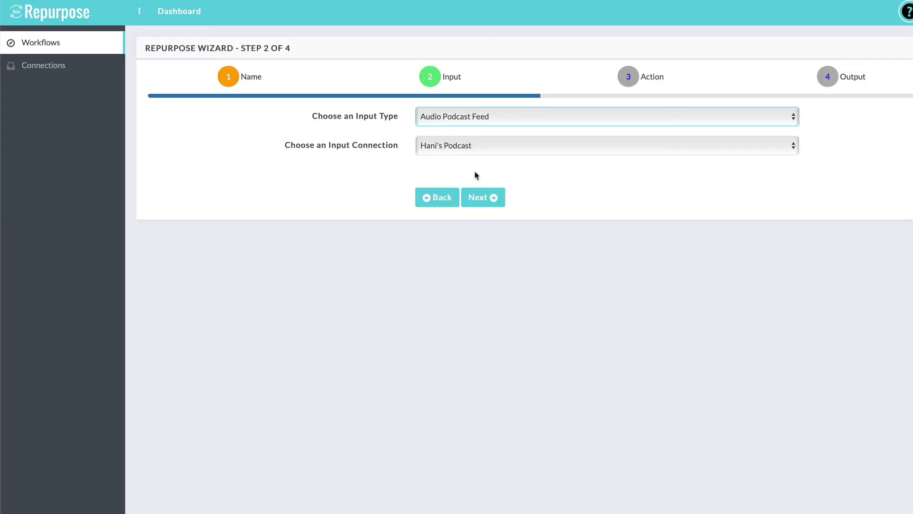
{"action": "left_click", "coordinate": [479, 197]}
{"action": "left_click", "coordinate": [457, 149]}
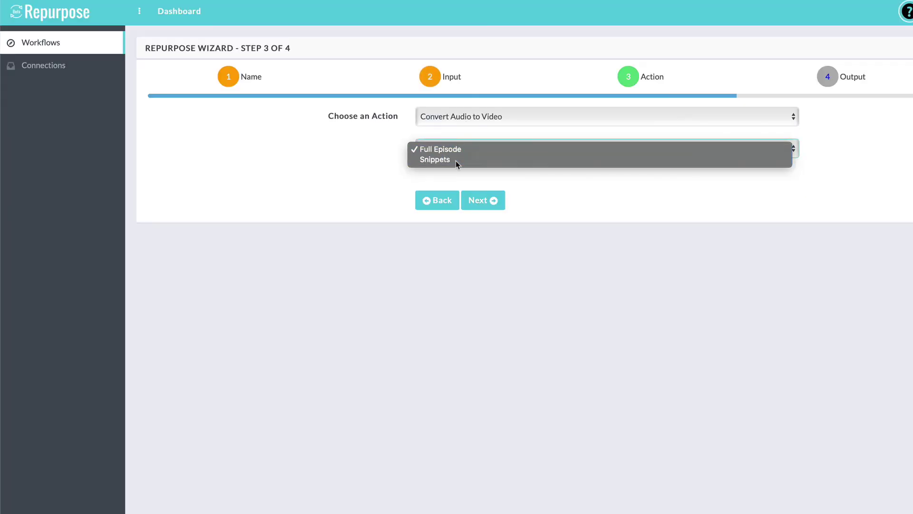
{"action": "left_click", "coordinate": [456, 161]}
{"action": "left_click", "coordinate": [495, 200]}
Step: Choose the DropBox connection as the output and create the workflow
{"action": "left_click", "coordinate": [474, 121]}
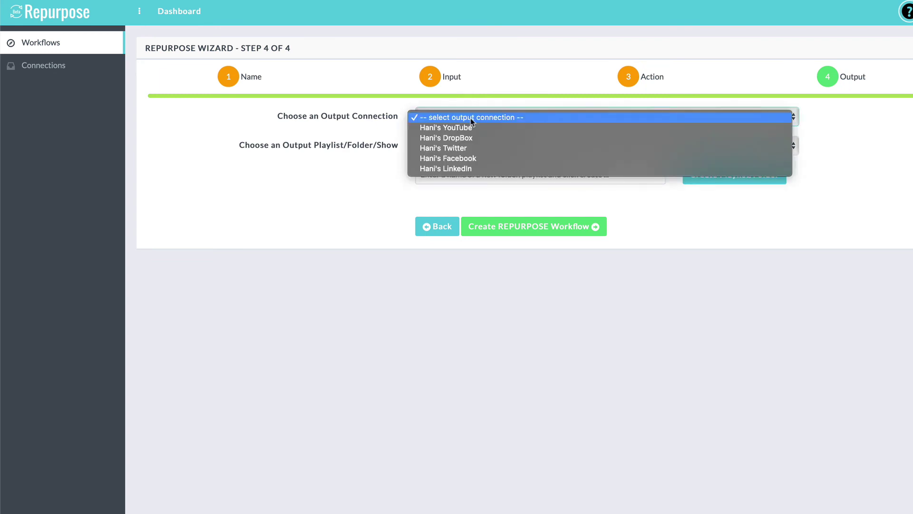
{"action": "left_click", "coordinate": [470, 138]}
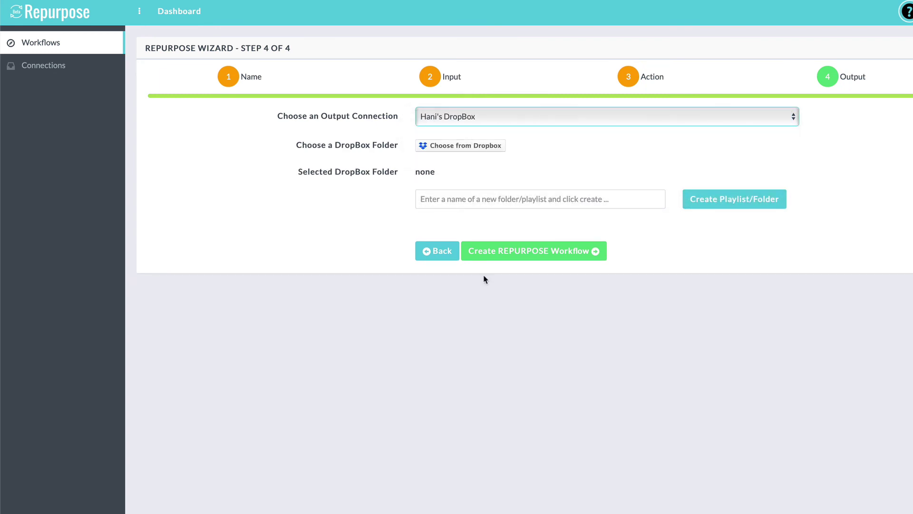
{"action": "left_click", "coordinate": [512, 254]}
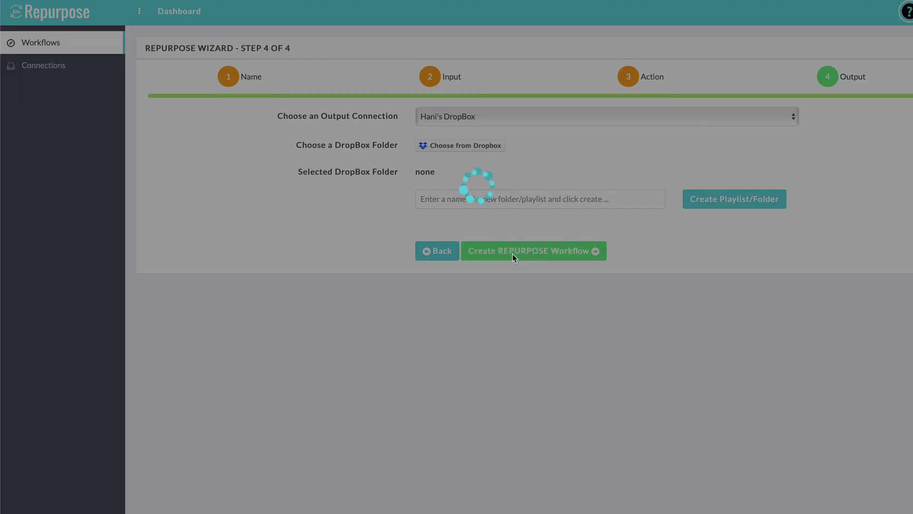